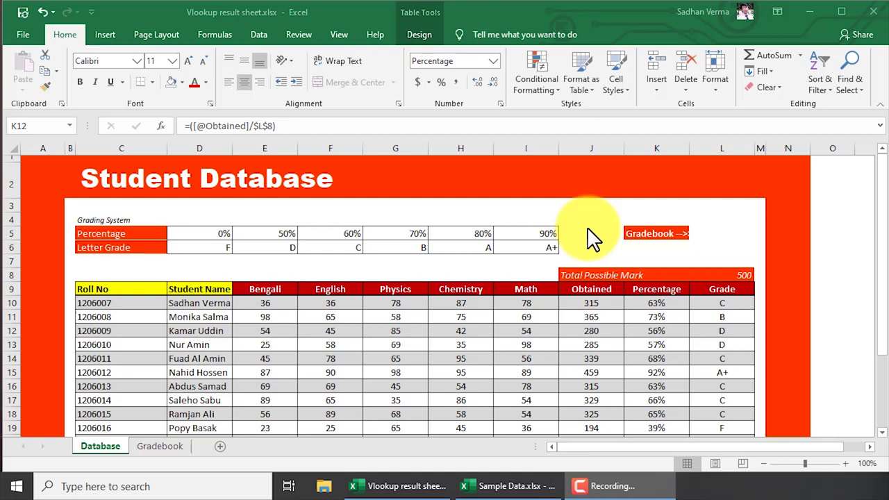
Switch from the Student Database sheet to the File backstage view
left_click(26, 36)
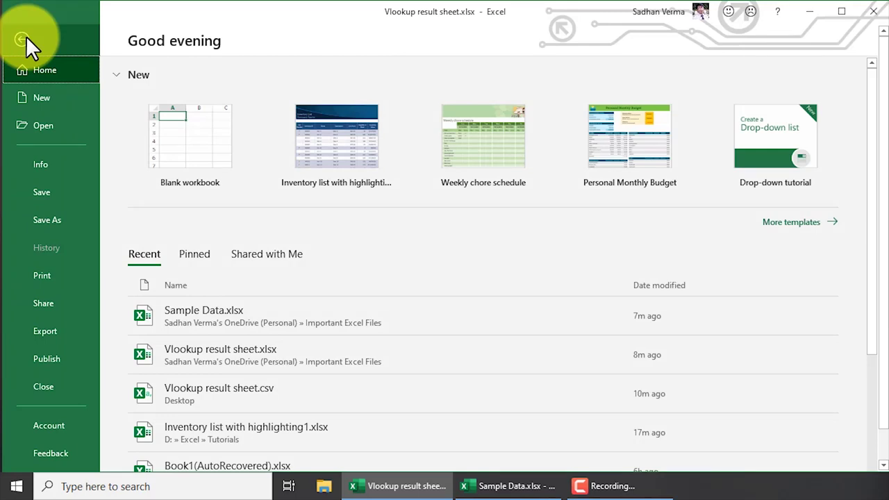
Go to Export and choose Create PDF/XPS Document
left_click(50, 330)
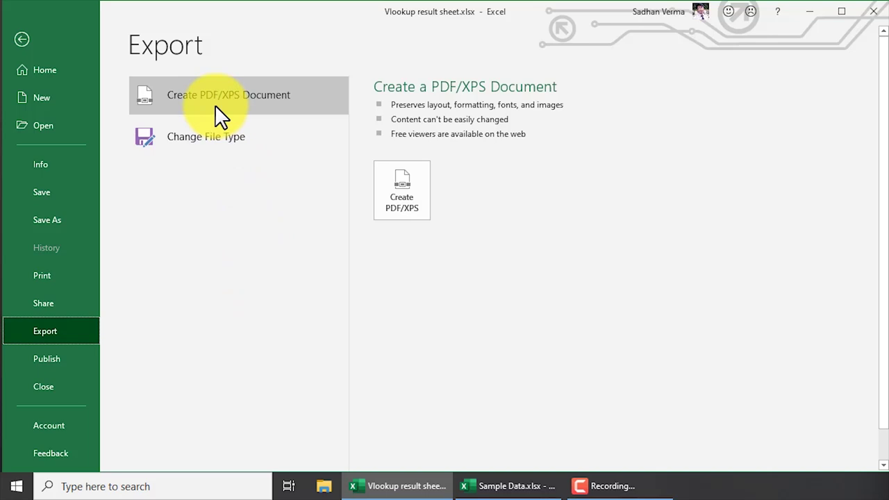
left_click(241, 98)
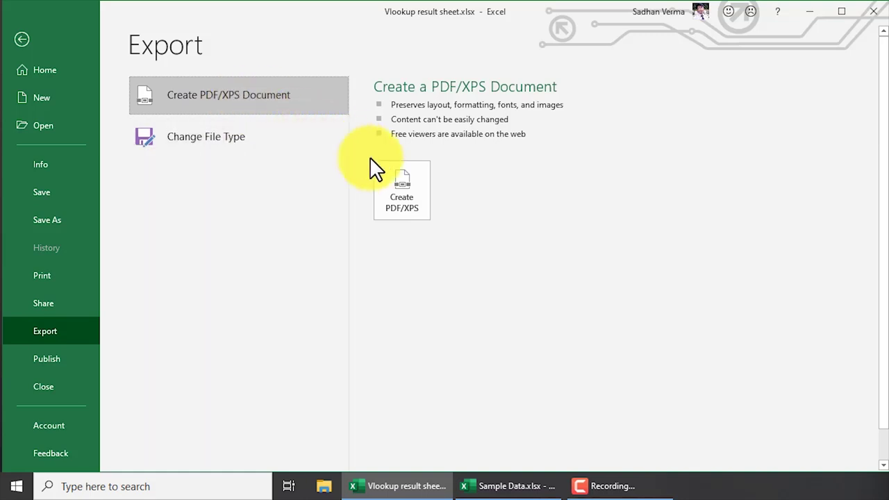
Bring up the Publish as PDF or XPS dialog with Vlookup result sheet.pdf as the file name
left_click(406, 194)
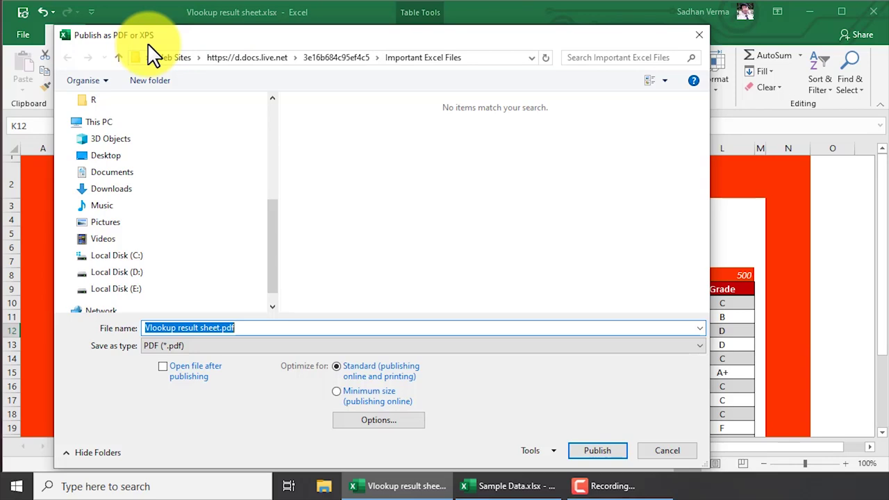
left_click_drag(149, 43, 149, 39)
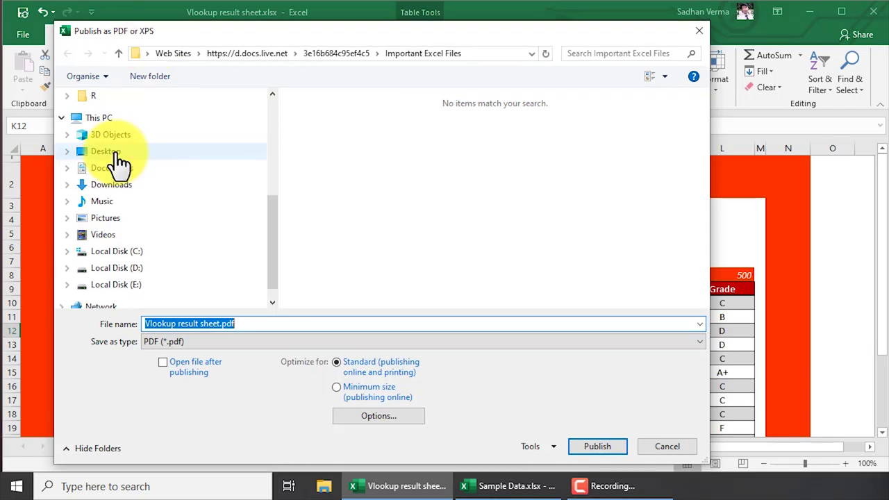
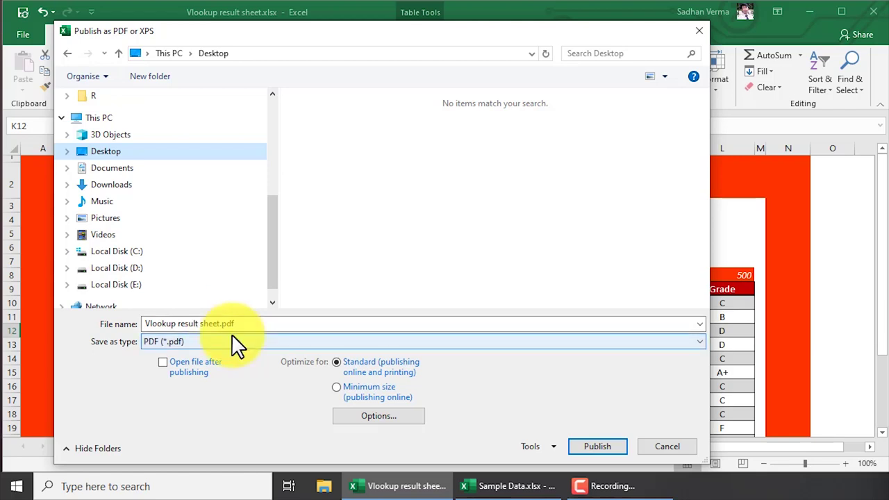
Start publishing the sheet as a PDF, moving the export dialog up slightly
left_click(605, 448)
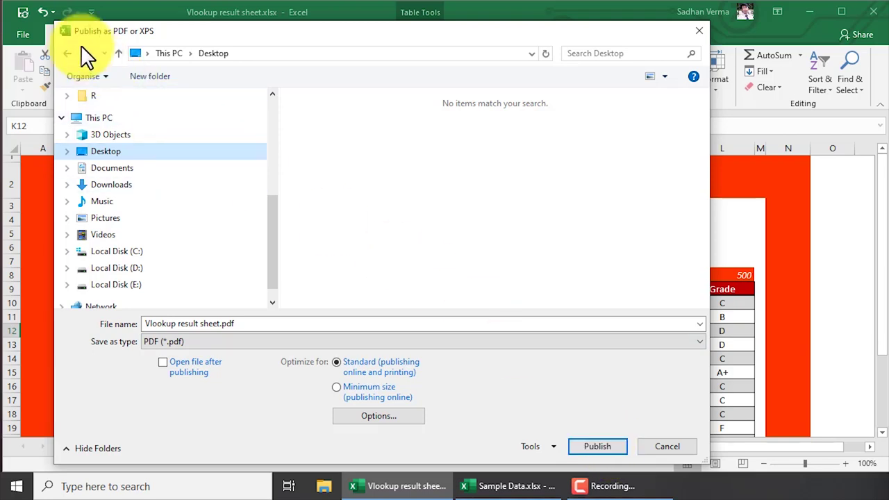
left_click_drag(55, 22, 60, 69)
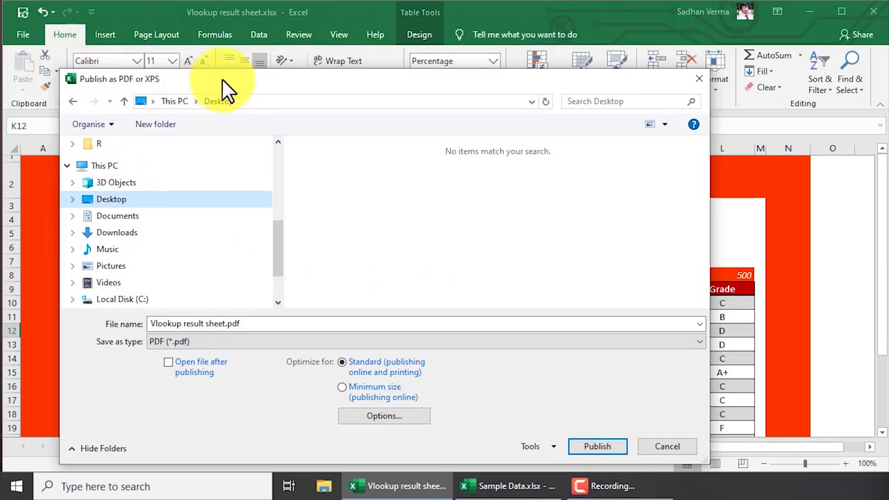
left_click_drag(222, 76, 225, 38)
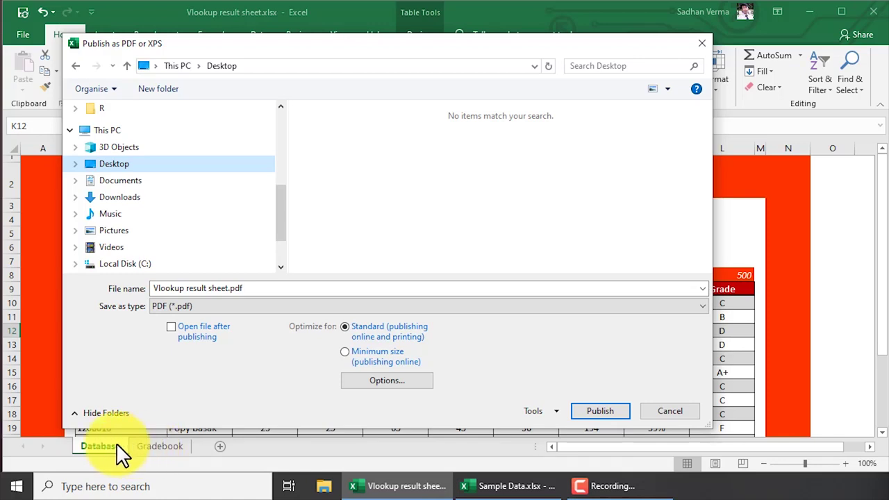
left_click(616, 414)
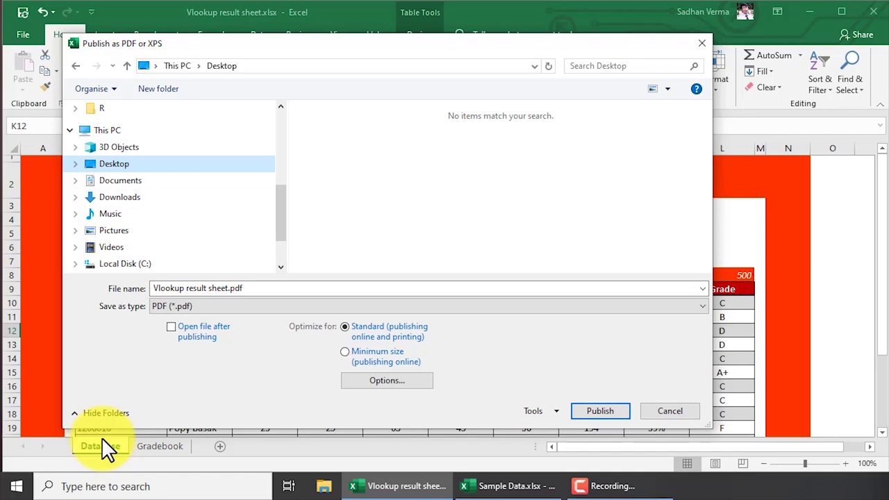
Set the publish options to Entire workbook and publish Vlookup result sheet.pdf to the Desktop
left_click(391, 380)
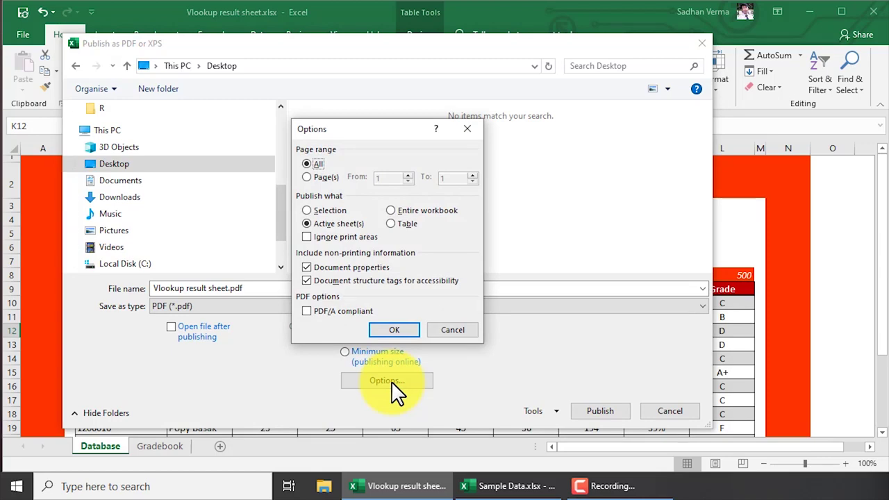
left_click(391, 209)
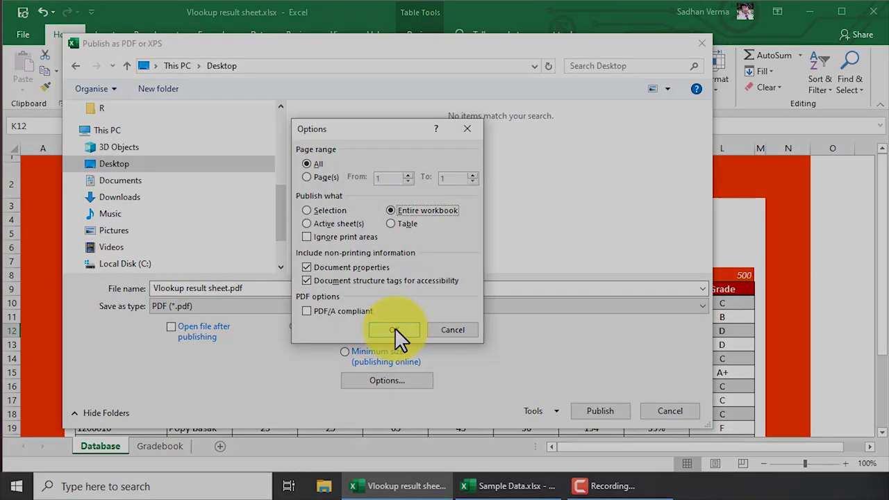
left_click(395, 329)
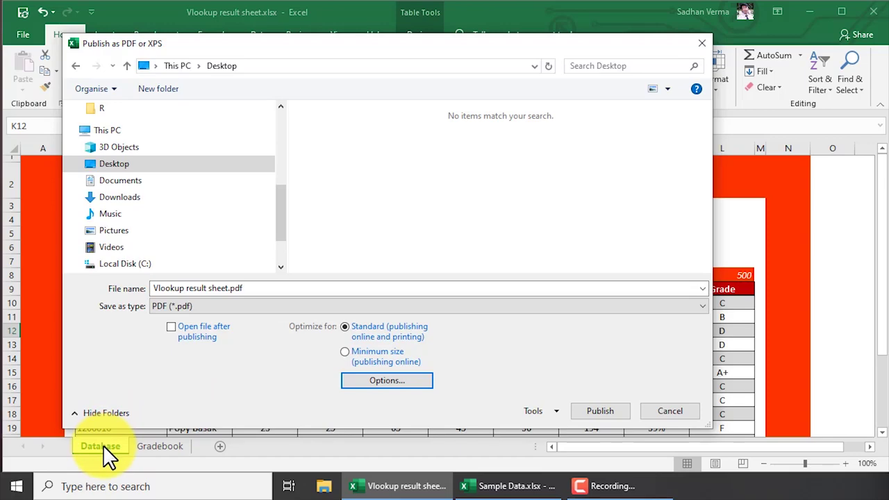
left_click(593, 411)
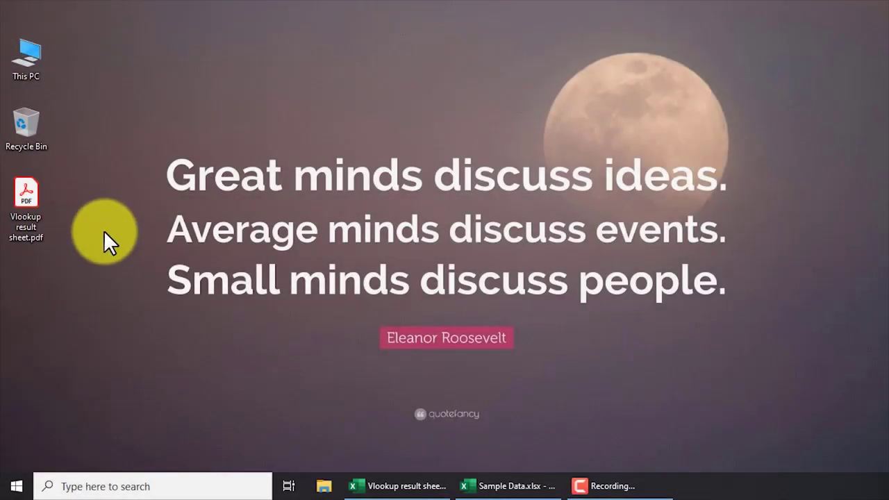
Open Vlookup result sheet.pdf in Acrobat Reader and scroll through both pages of the table
double_click(25, 198)
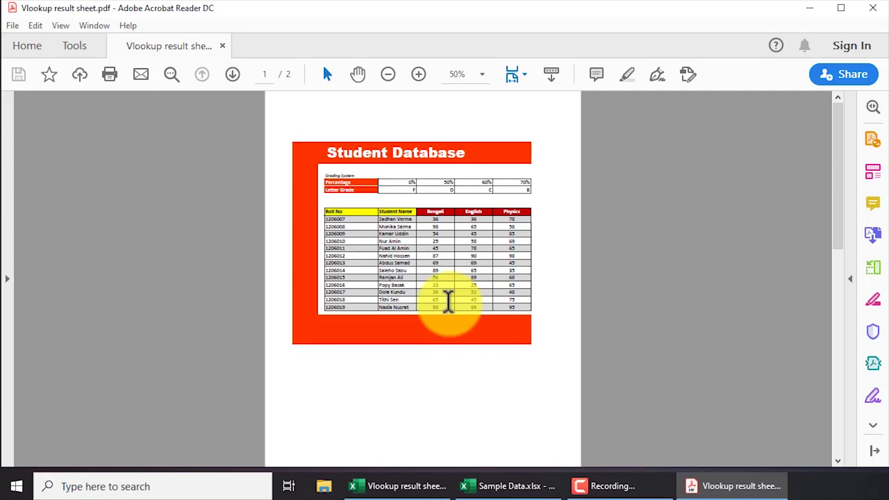
scroll(447, 302, "down", 2)
scroll(447, 308, "down", 2)
scroll(447, 308, "down", 3)
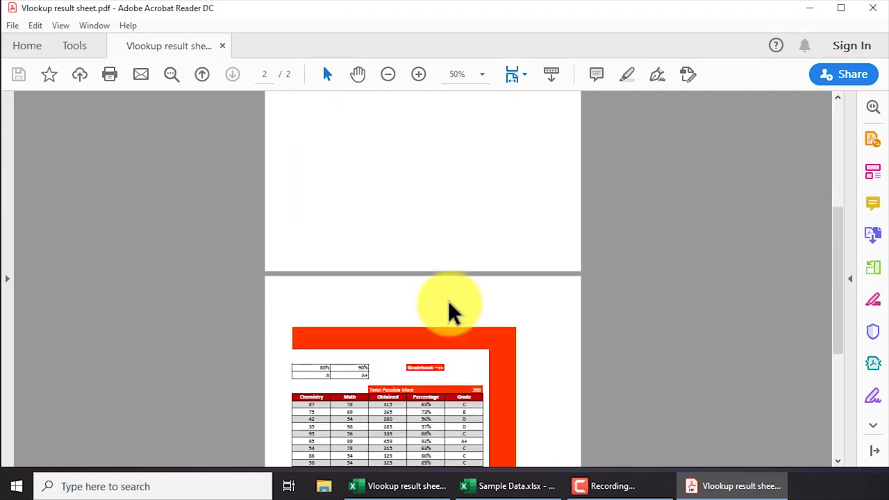
scroll(447, 308, "down", 1)
scroll(448, 302, "down", 2)
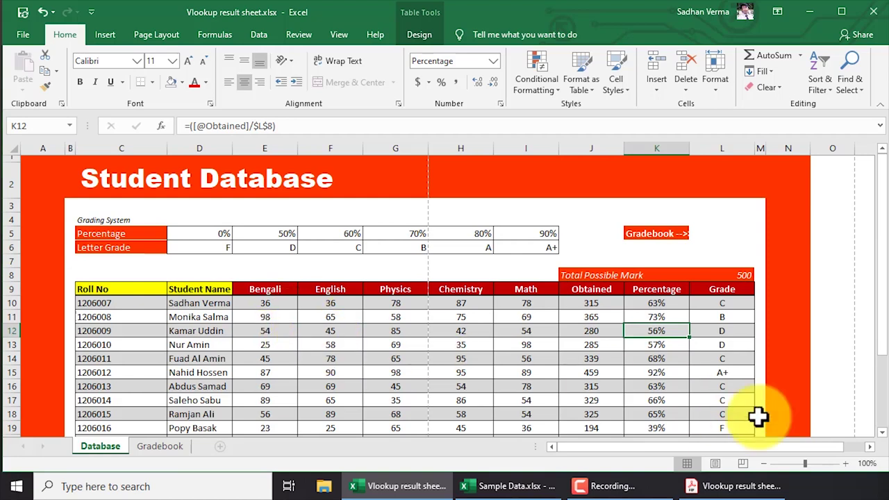
In Page Break Preview, drag the page break to the right edge so the table prints on one page
left_click(742, 463)
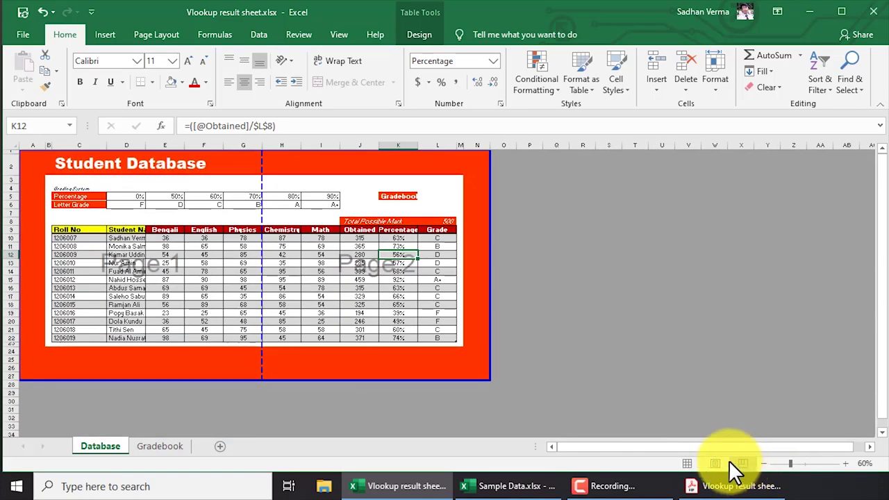
scroll(421, 345, "up", 2, "ctrl")
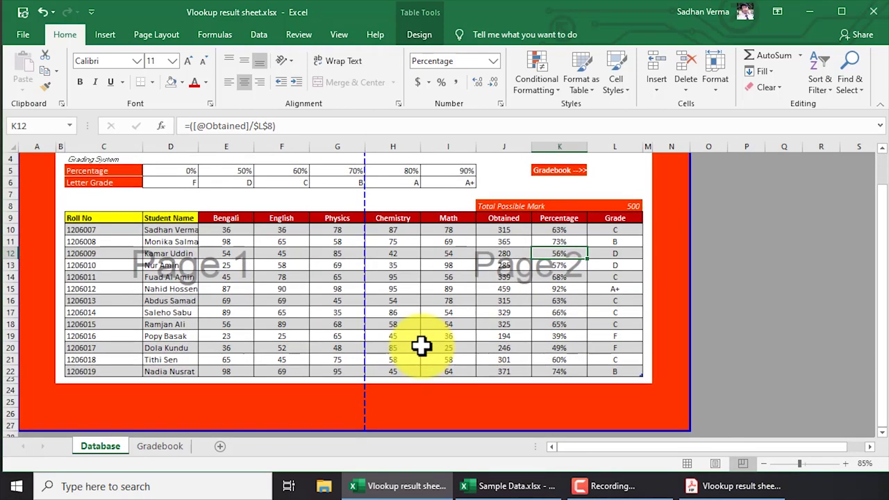
scroll(317, 330, "up", 1)
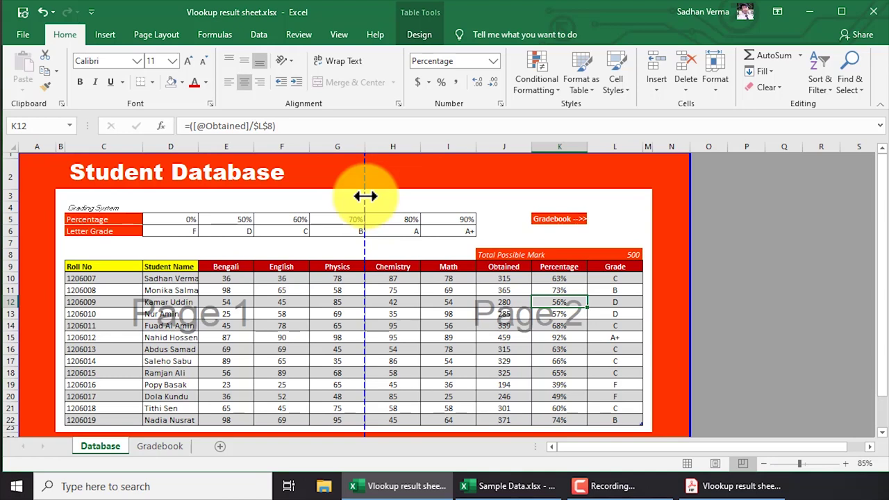
mouse_move(365, 197)
left_mouse_down()
mouse_move(615, 192)
mouse_move(690, 204)
left_mouse_up()
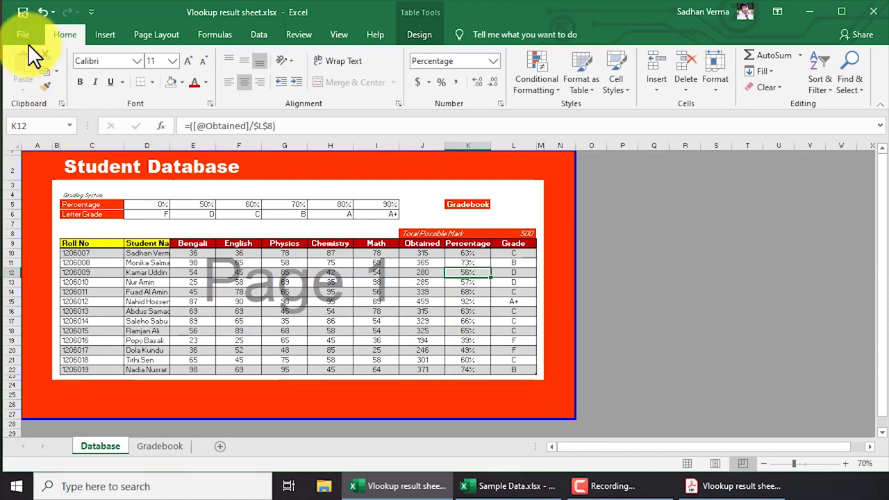
left_click(28, 40)
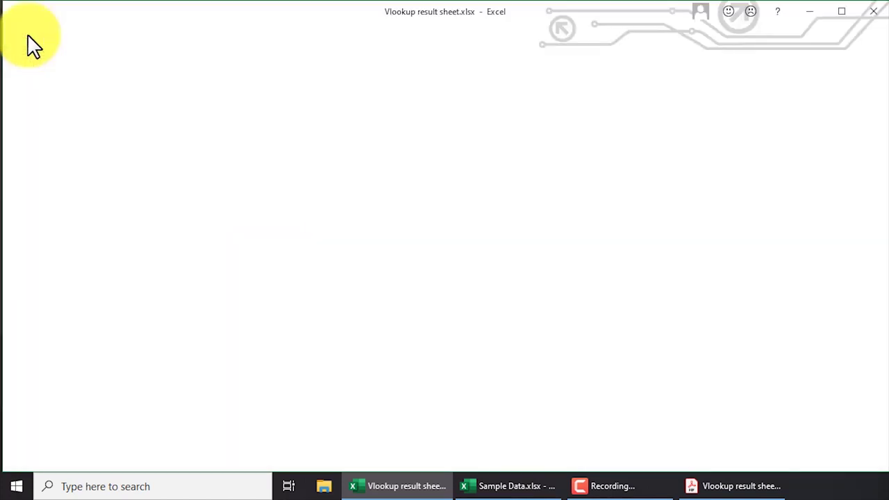
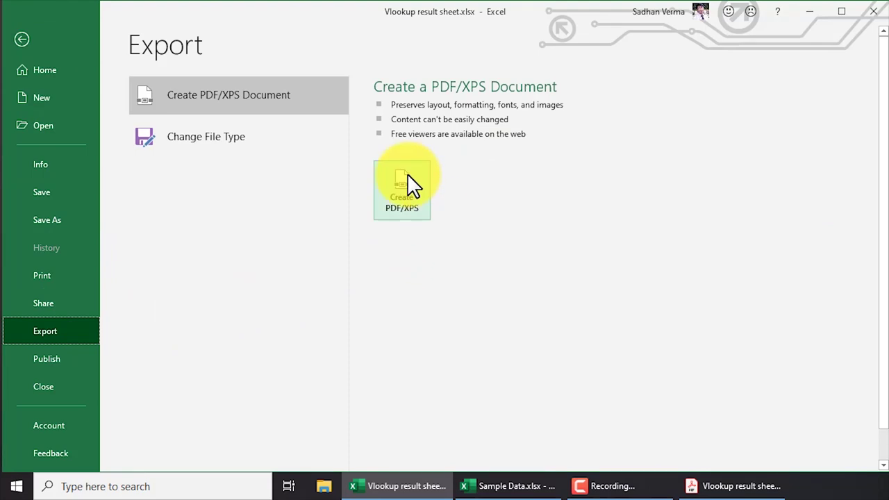
Publish the Student Database sheet to the Desktop as 'Vlookup result sheet 2.pdf'
left_click(408, 175)
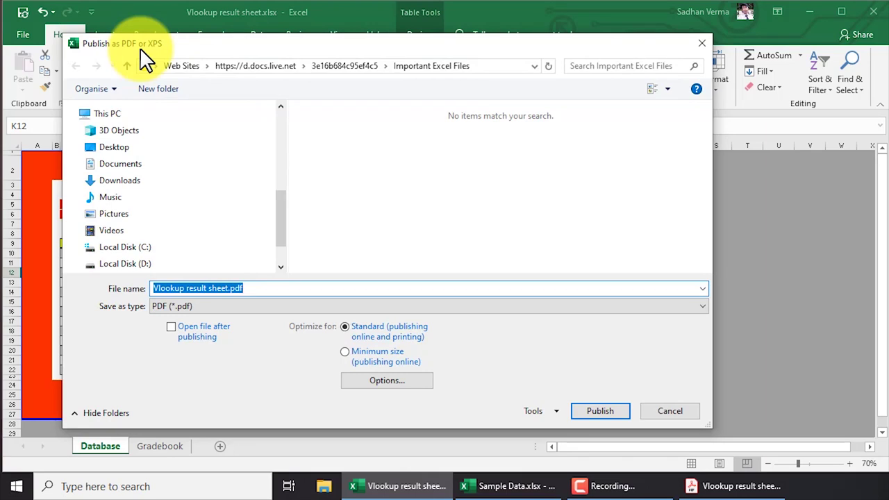
left_click(129, 150)
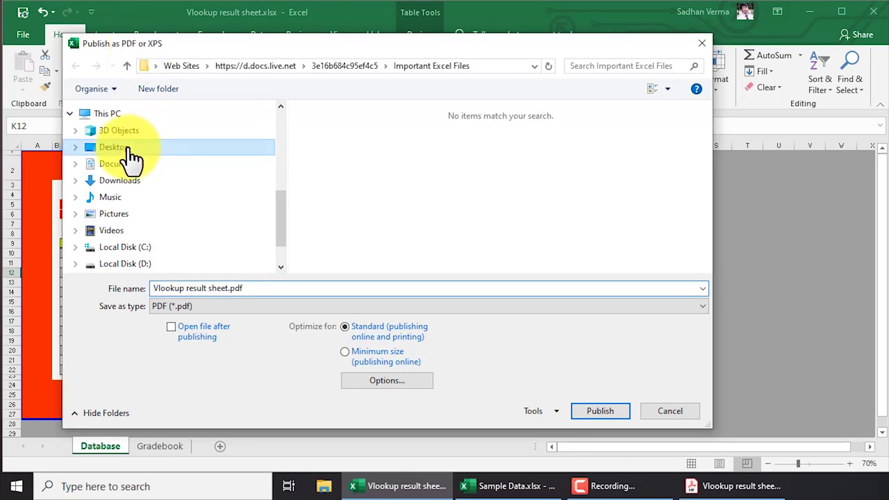
left_click(229, 288)
left_click(229, 288)
type("2")
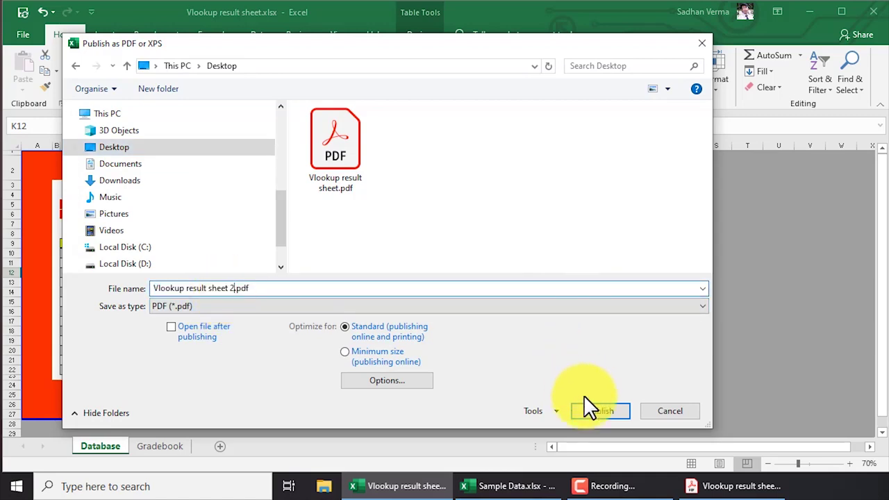
left_click(602, 410)
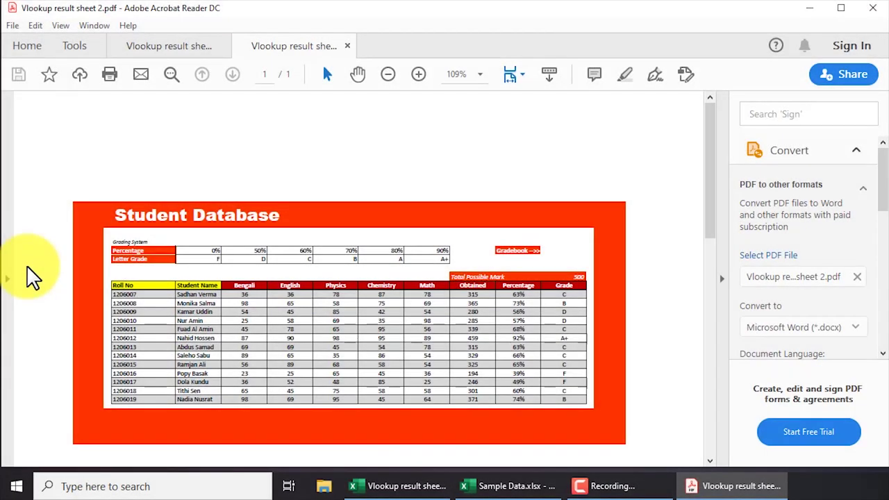
Zoom out in Acrobat Reader to see the whole PDF page with the small table
scroll(378, 295, "down", 1)
scroll(379, 295, "down", 1)
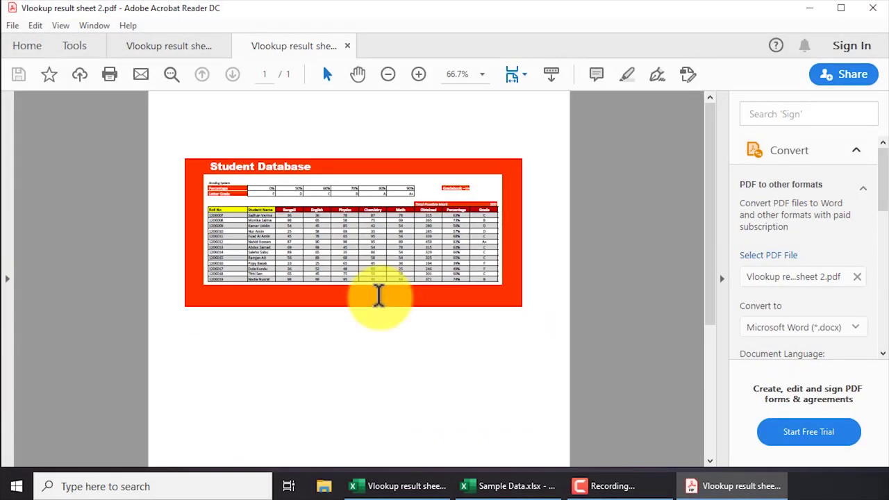
scroll(379, 294, "down", 2)
scroll(379, 294, "down", 1)
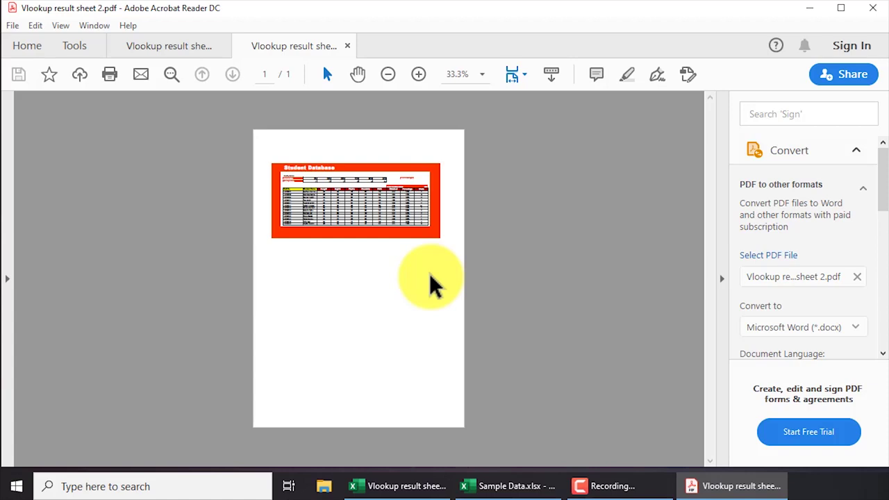
scroll(429, 273, "up", 1, "ctrl")
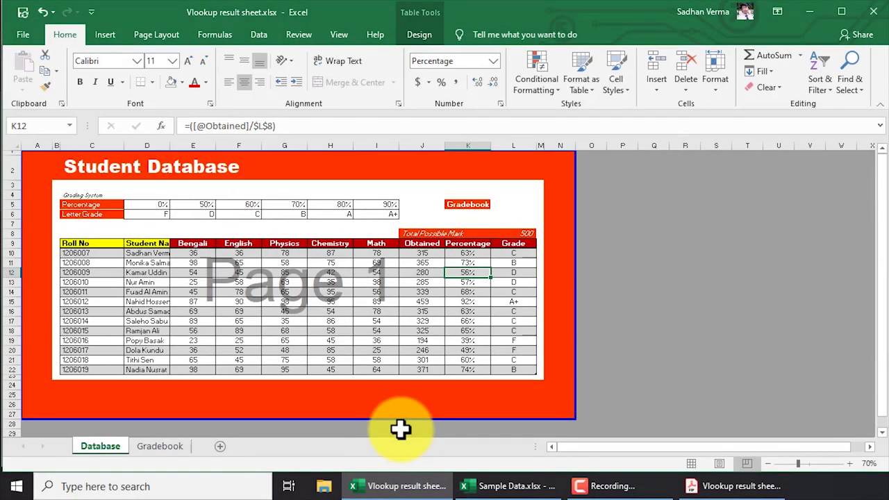
In the print settings, choose Landscape Orientation and Fit Sheet on One Page scaling
left_click(24, 34)
left_click(45, 272)
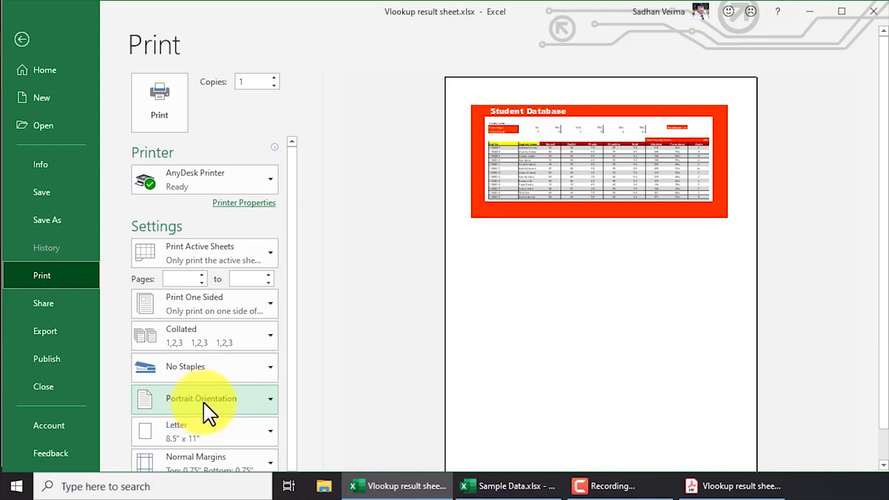
left_click(242, 405)
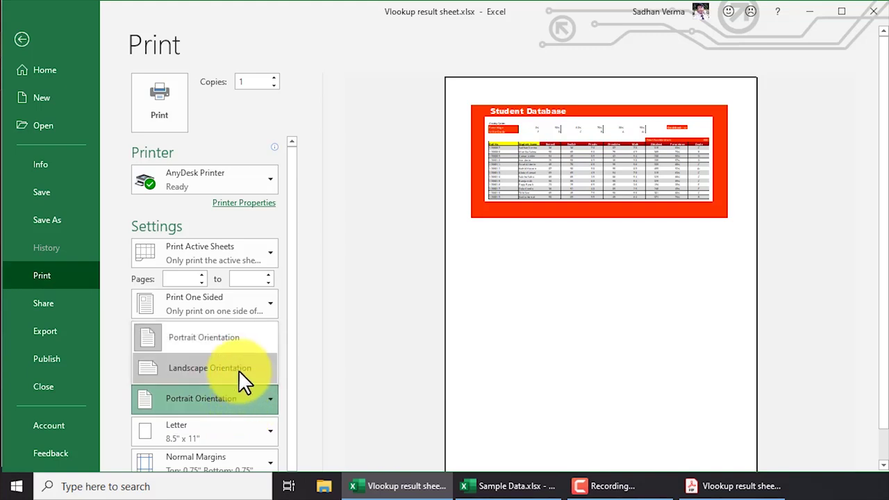
left_click(238, 370)
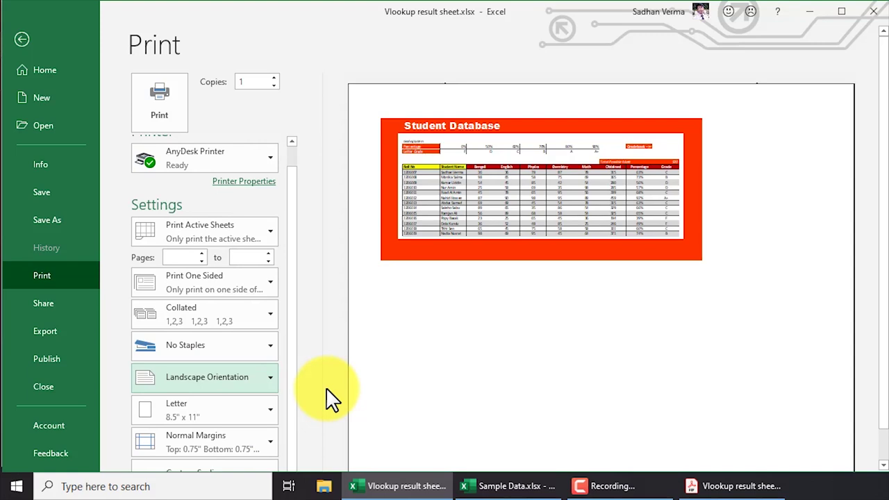
scroll(332, 396, "down", 1)
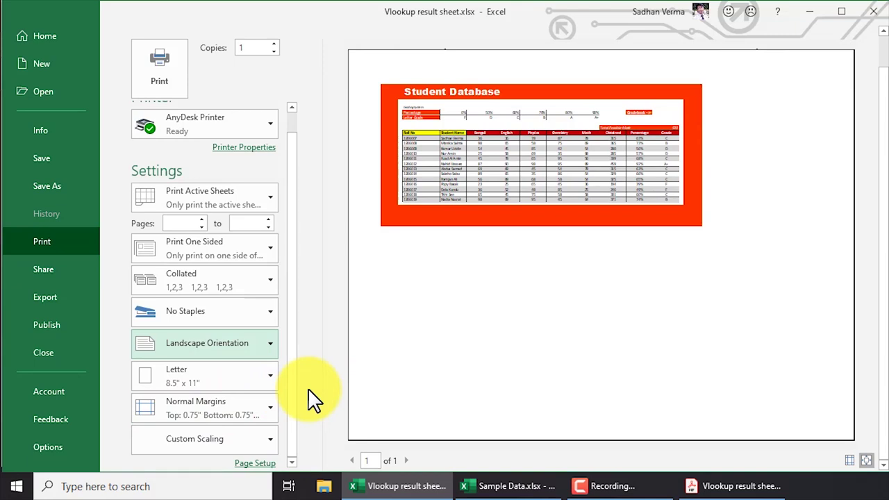
left_click(240, 438)
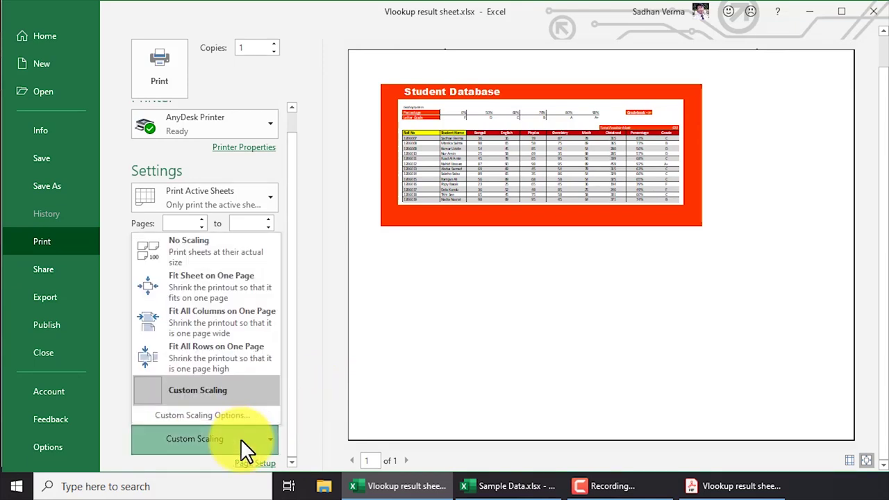
left_click(225, 291)
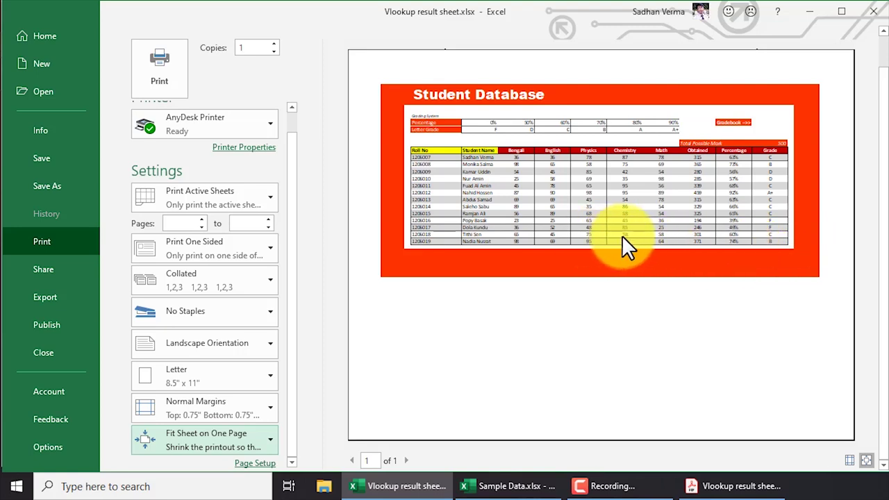
scroll(622, 235, "up", 1)
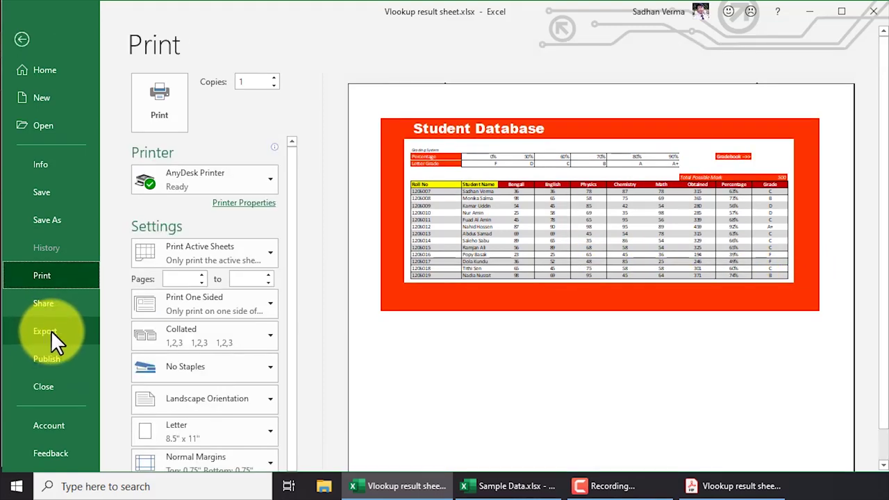
Publish the landscape one-page sheet to the Desktop as 'Vlookup result sheet 3.pdf'
left_click(51, 329)
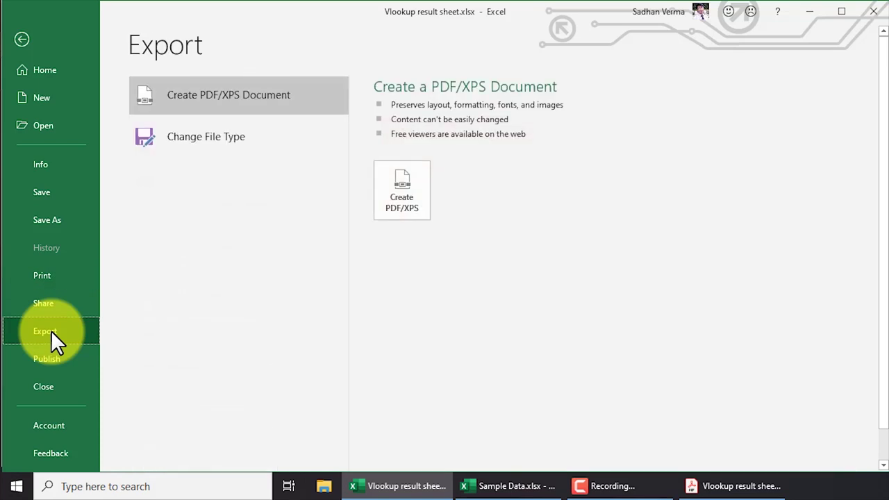
left_click(407, 181)
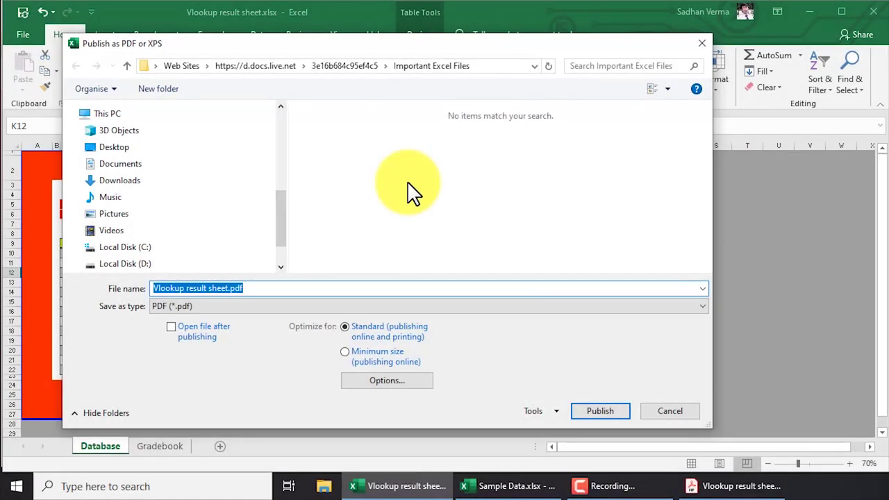
left_click(131, 154)
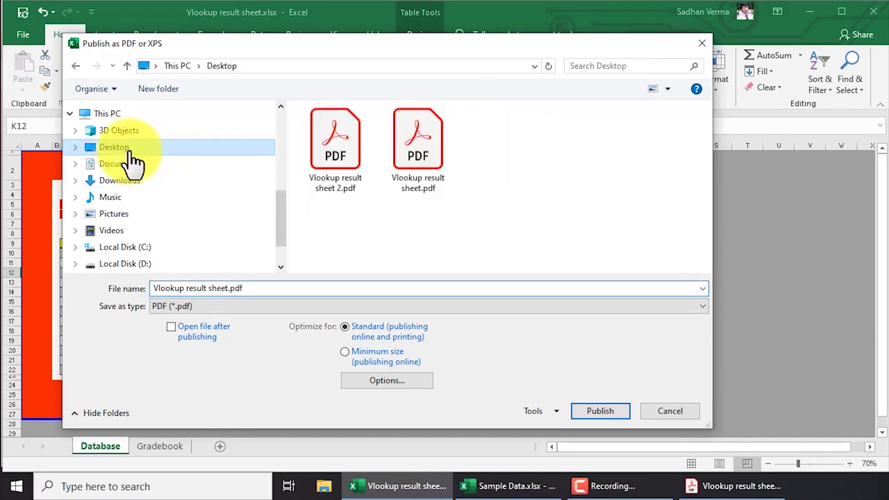
left_click(228, 290)
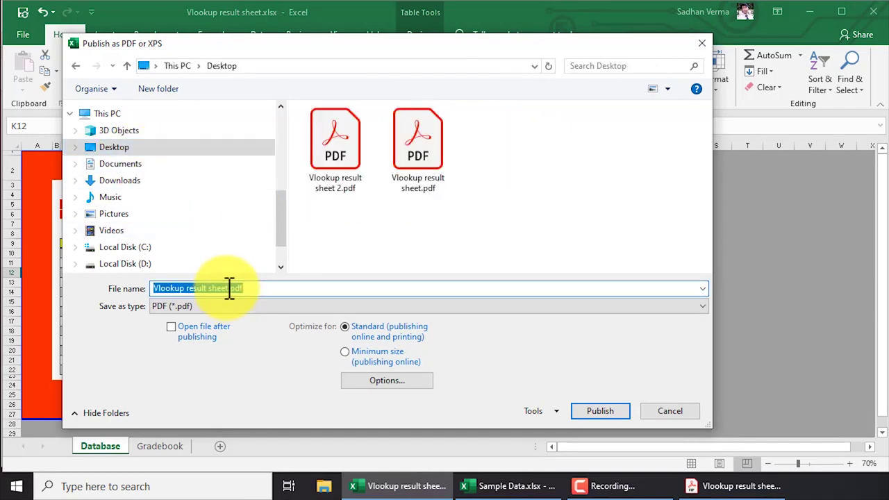
left_click(228, 288)
type("3")
left_click(600, 410)
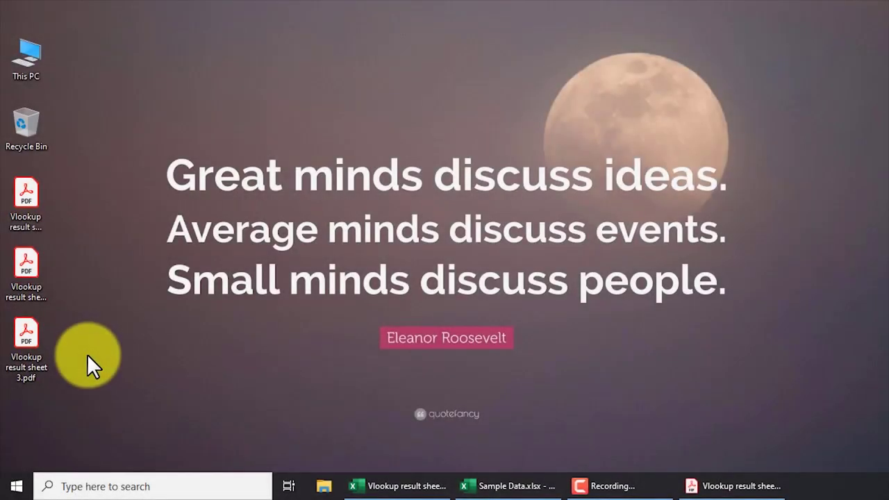
Open 'Vlookup result sheet 3.pdf' from the desktop and compare it with the sheet 2 PDF
left_click(24, 335)
double_click(24, 335)
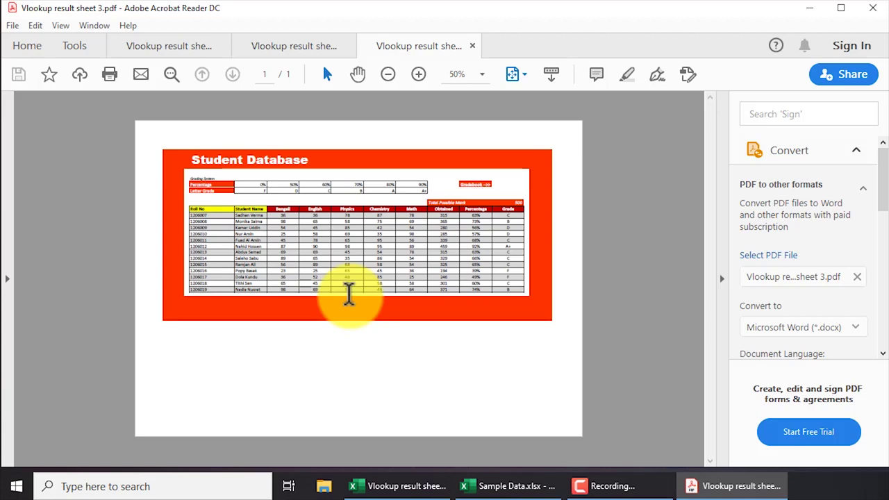
left_click(291, 44)
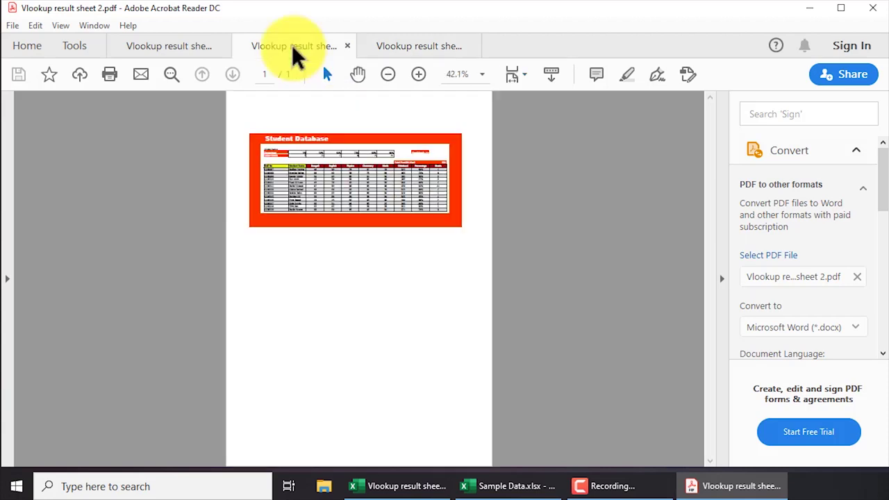
left_click(417, 41)
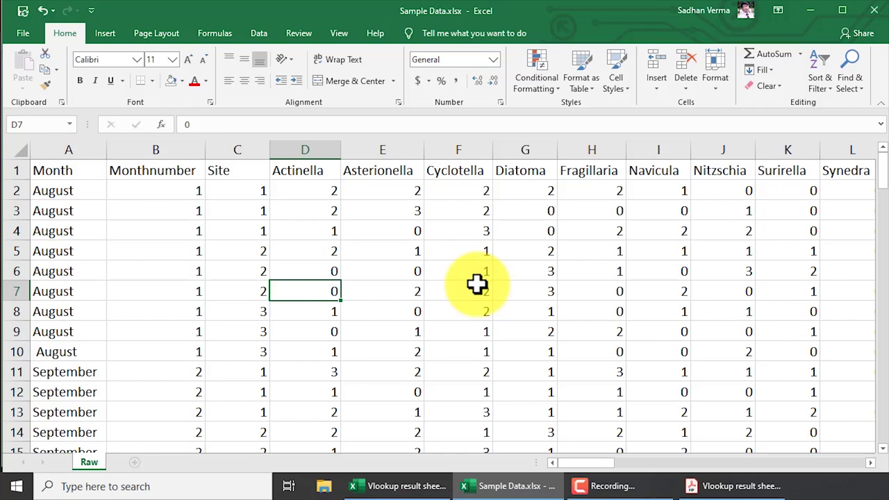
Choose CSV (Comma delimited) as the export file type and target Save As to the Desktop
left_click(29, 32)
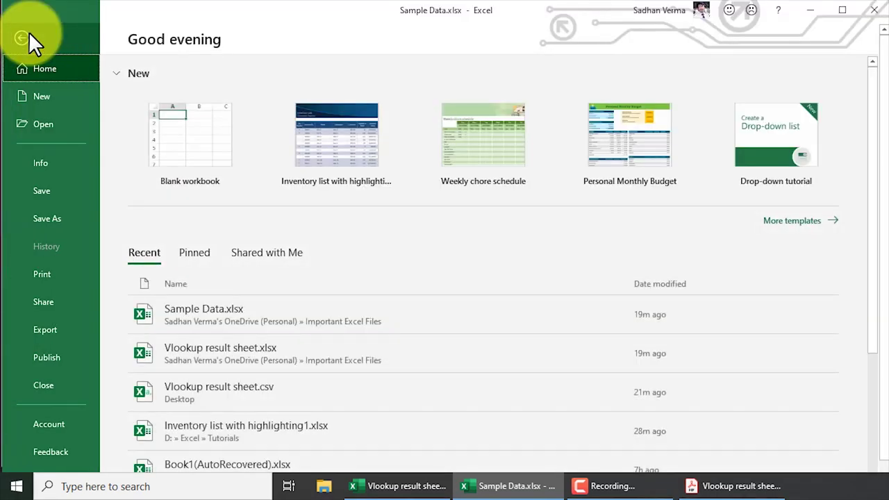
left_click(58, 327)
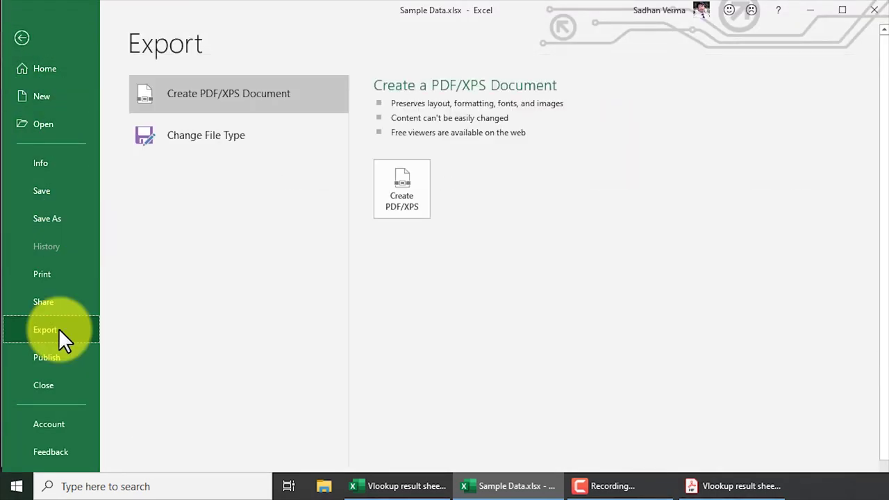
left_click(220, 136)
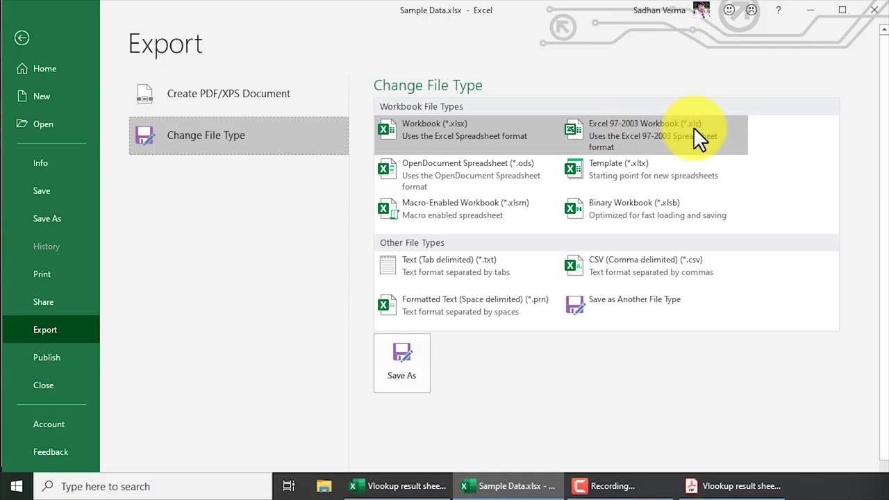
left_click(651, 273)
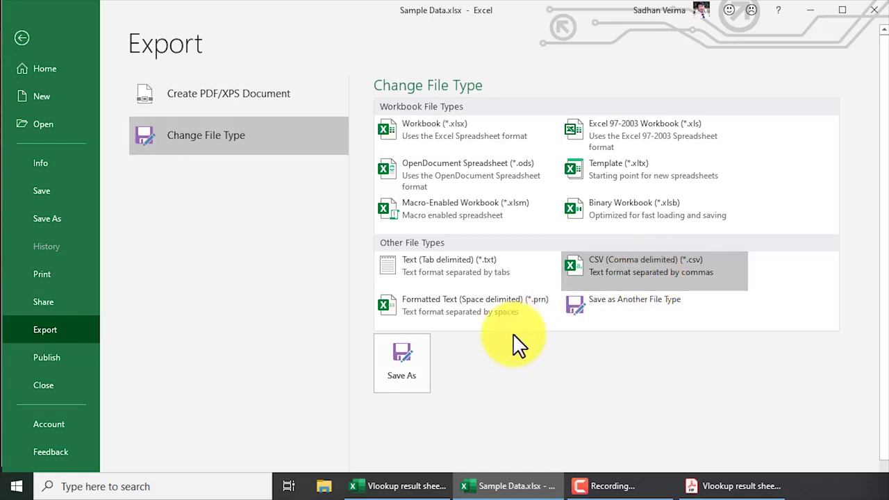
left_click(404, 362)
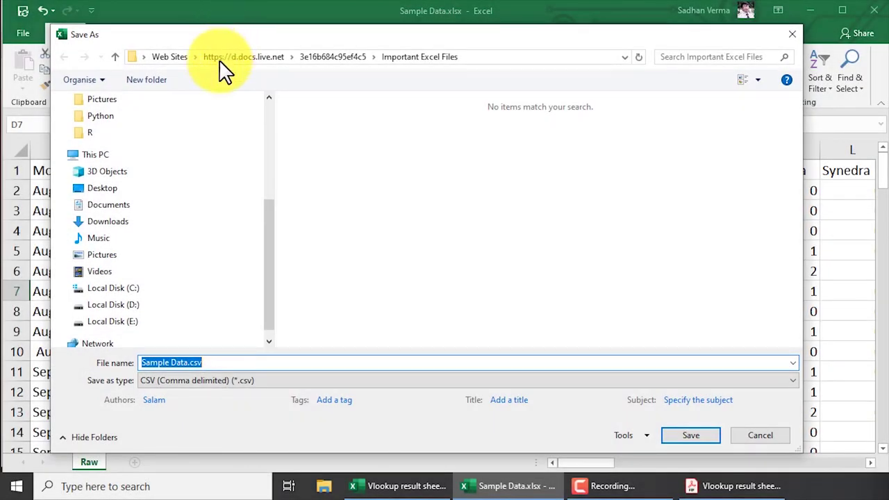
left_click(106, 194)
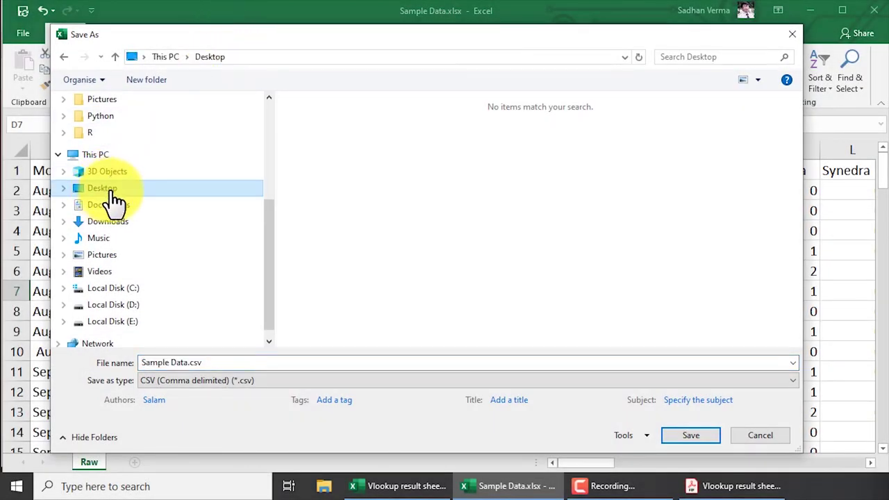
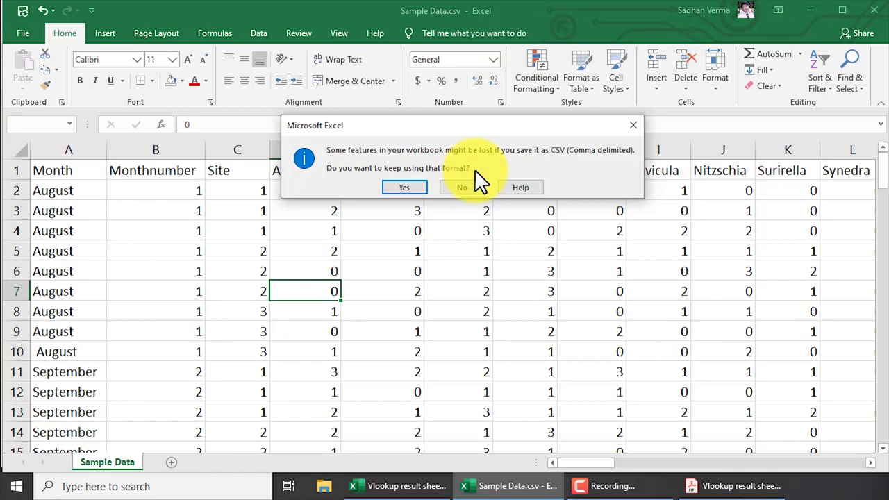
Confirm keeping the CSV (Comma delimited) format for Sample Data despite the feature-loss warning
left_click(414, 189)
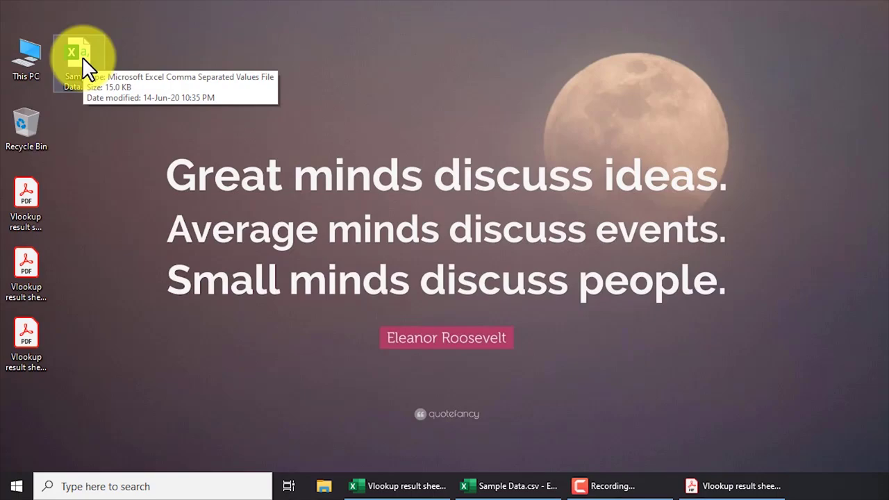
Open Sample Data.csv from the desktop in Notepad to view its comma-separated rows
right_click(82, 56)
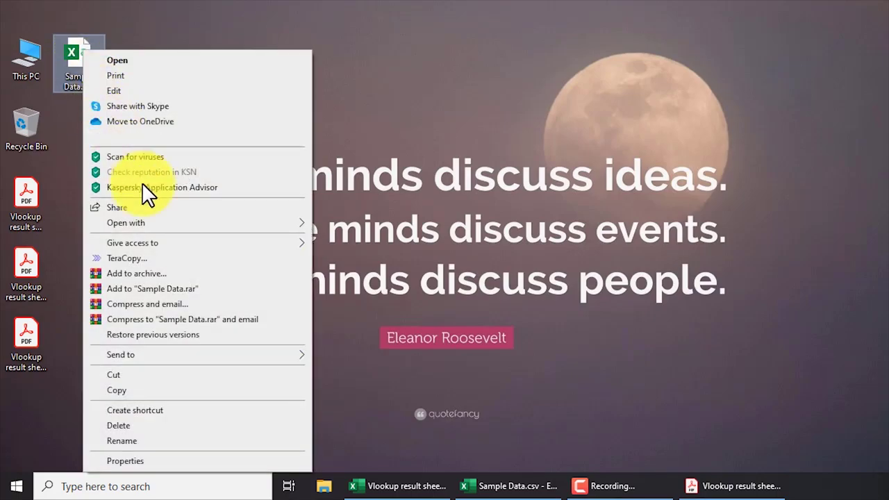
mouse_move(126, 223)
left_click(372, 254)
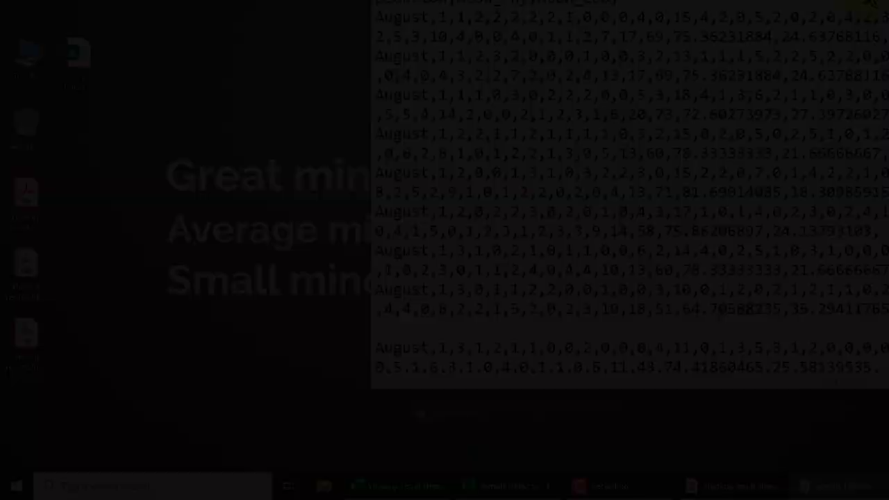